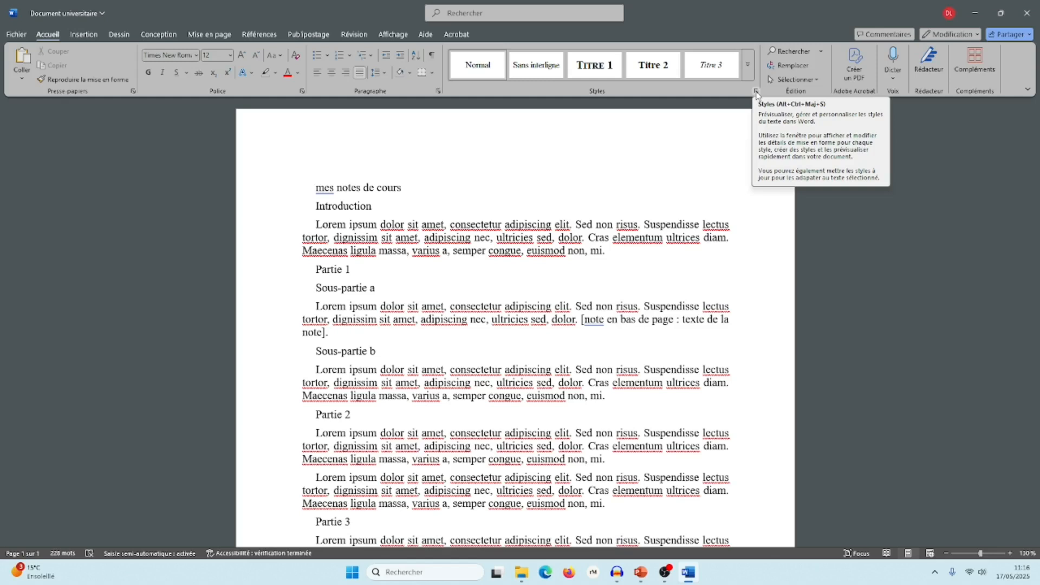
# Show the full list of styles beside the page and apply Titre 1 to the "mes notes de cours" line
pyautogui.click(757, 92)
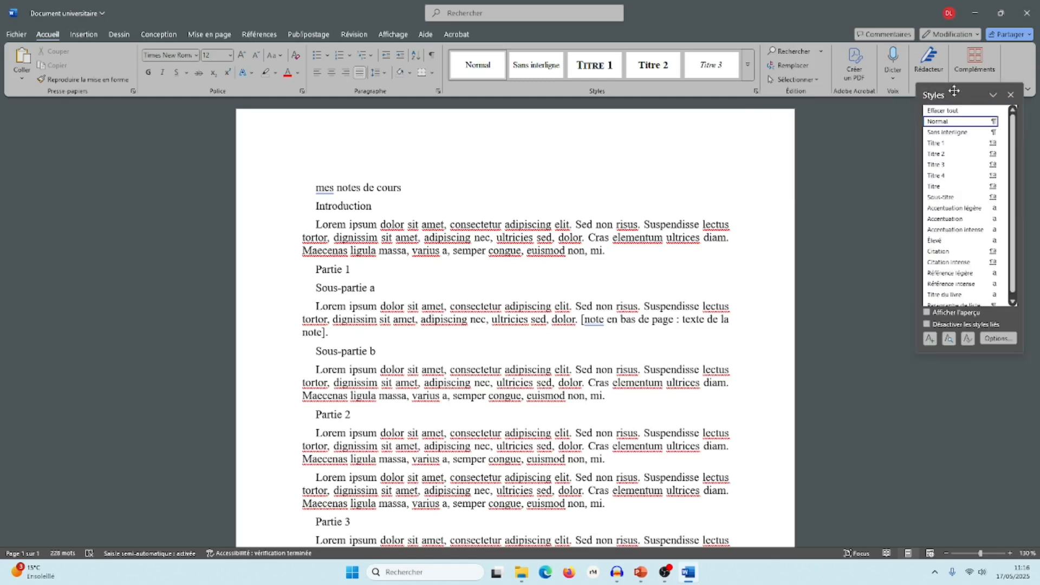
pyautogui.moveTo(955, 91); pyautogui.dragTo(852, 146)
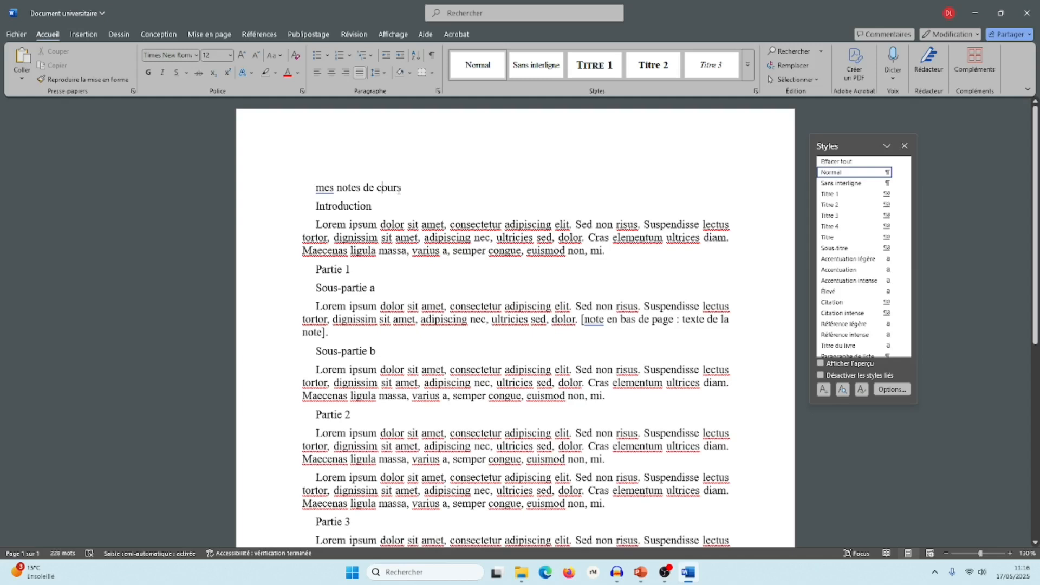
pyautogui.click(846, 194)
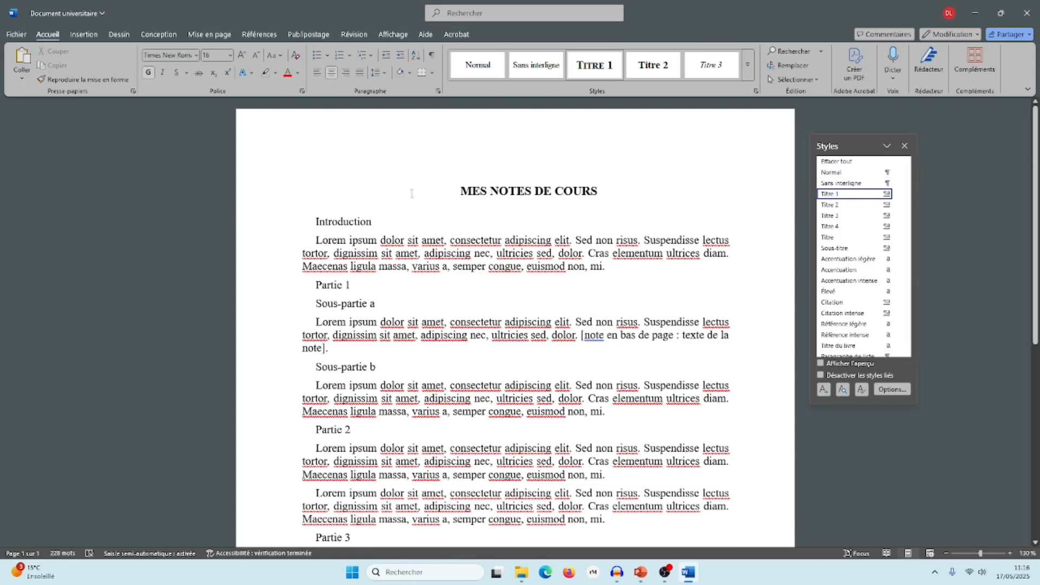
# Apply the Titre 2 style to the "Introduction" and "Partie 1" lines
pyautogui.click(348, 221)
pyautogui.click(845, 205)
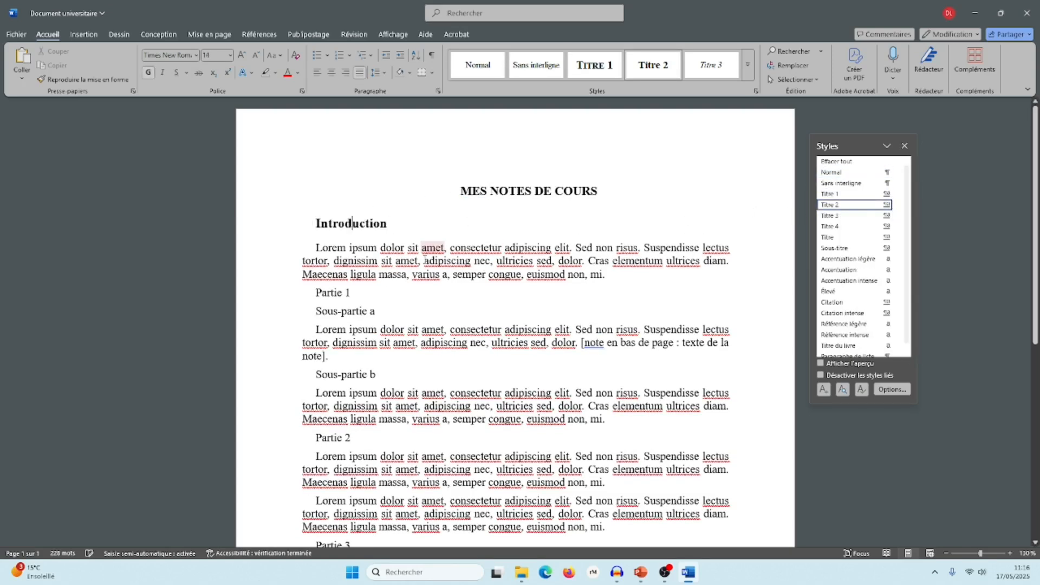
pyautogui.click(341, 292)
pyautogui.click(829, 205)
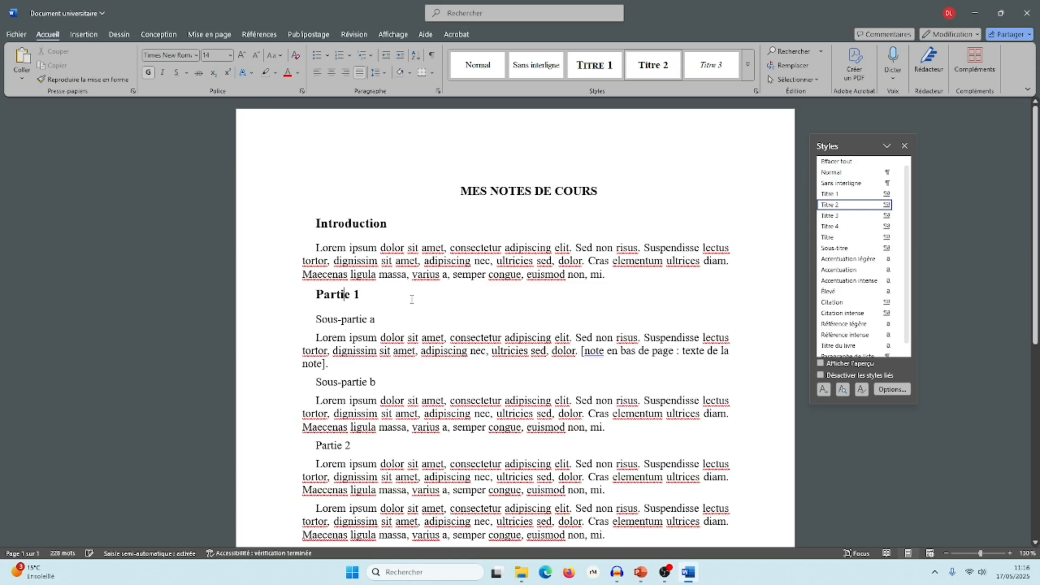
# Apply the Titre 3 style to the "Sous-partie a" and "Sous-partie b" lines
pyautogui.click(349, 319)
pyautogui.click(830, 216)
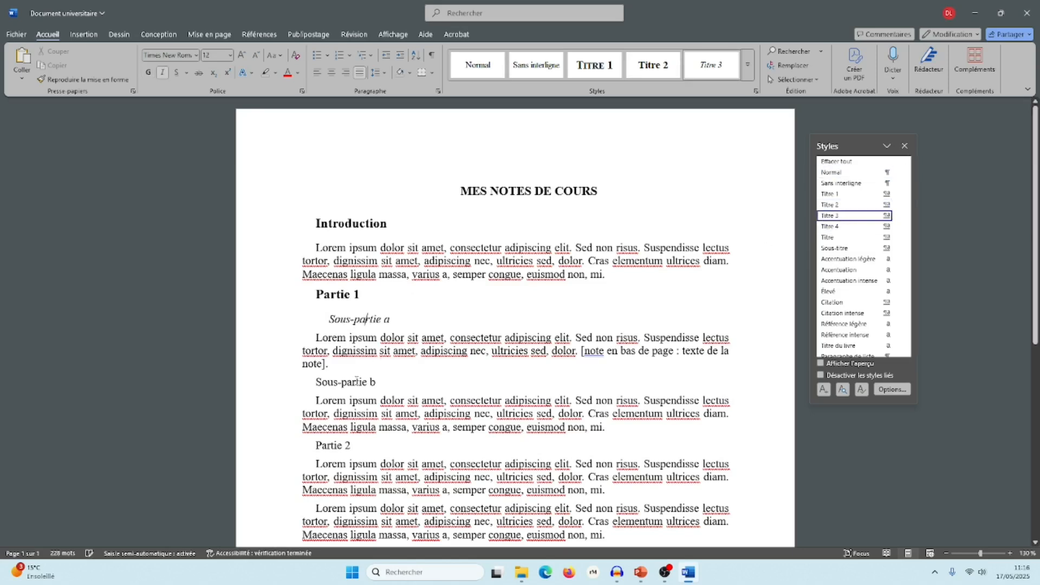
pyautogui.click(357, 381)
pyautogui.click(830, 216)
# Display the document's heading outline for navigation and examine the sub-part entries under Partie 1
pyautogui.hotkey('ctrl', 'f')
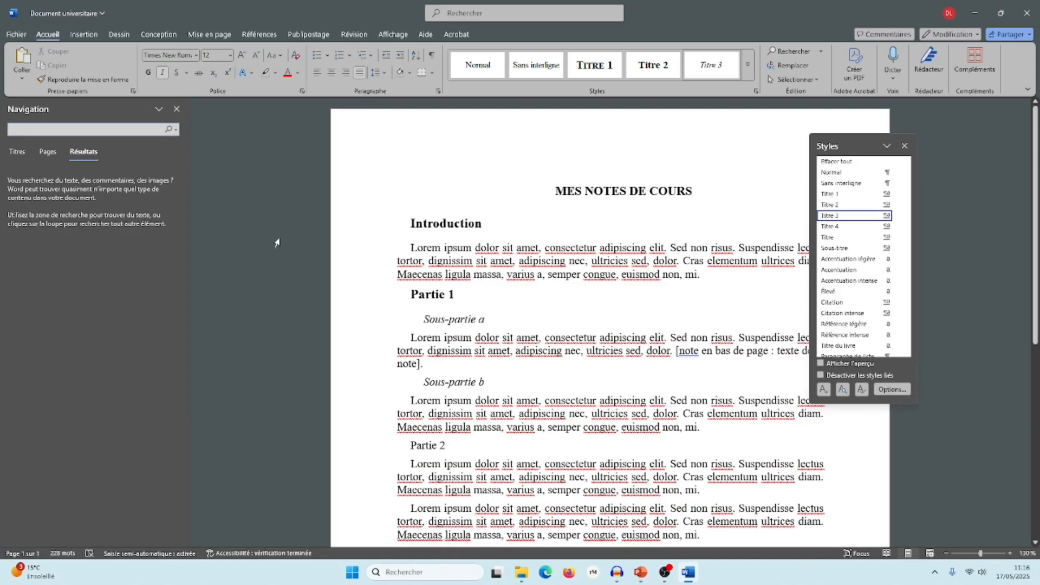
pyautogui.click(18, 153)
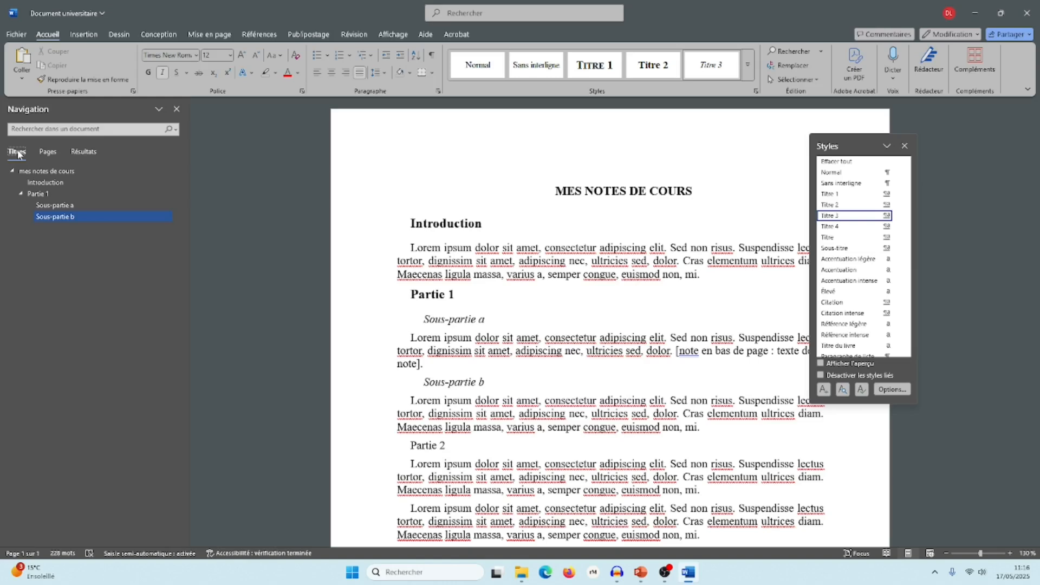
pyautogui.moveTo(51, 208); pyautogui.dragTo(74, 204)
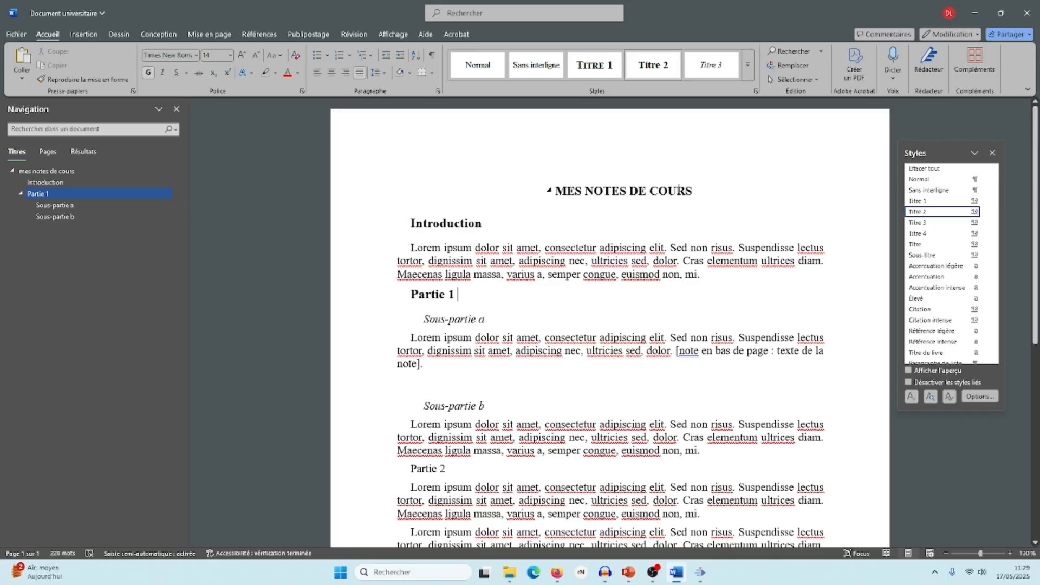
# Modify the Titre 1 style to use a font size of 14 and the standard red font colour
pyautogui.click(918, 201)
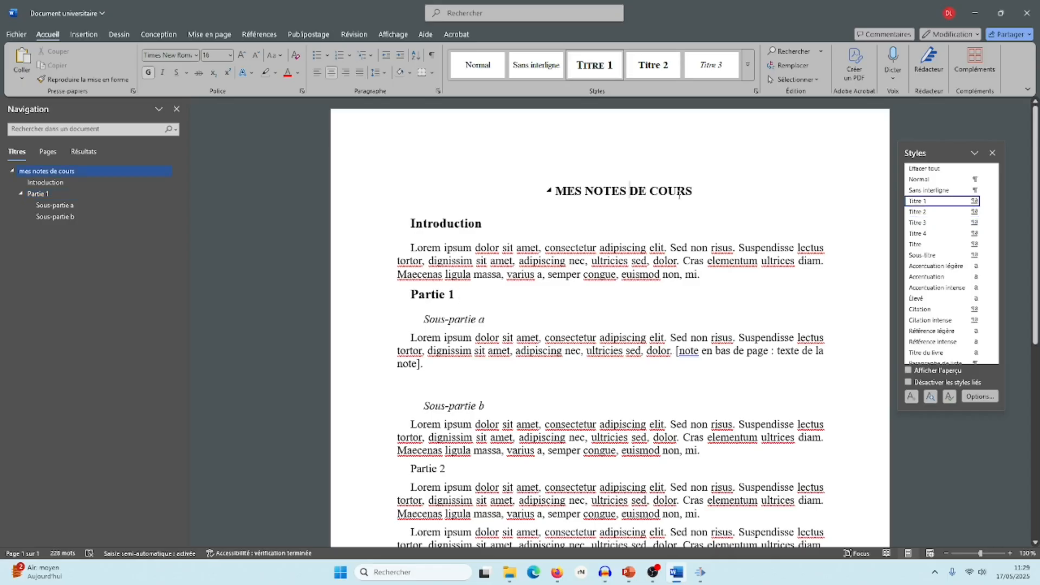
pyautogui.rightClick(918, 205)
pyautogui.click(861, 237)
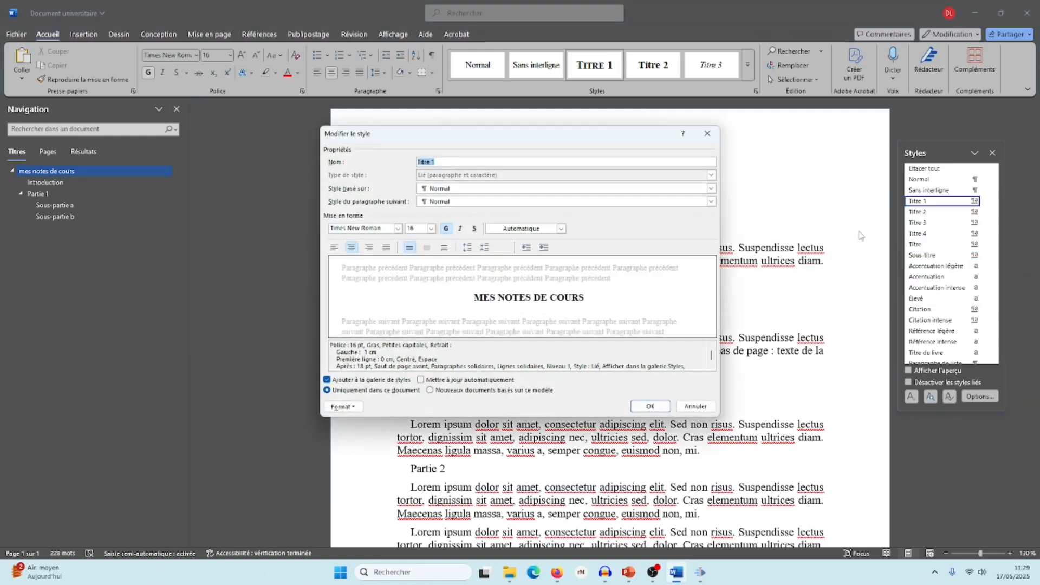
pyautogui.click(421, 228)
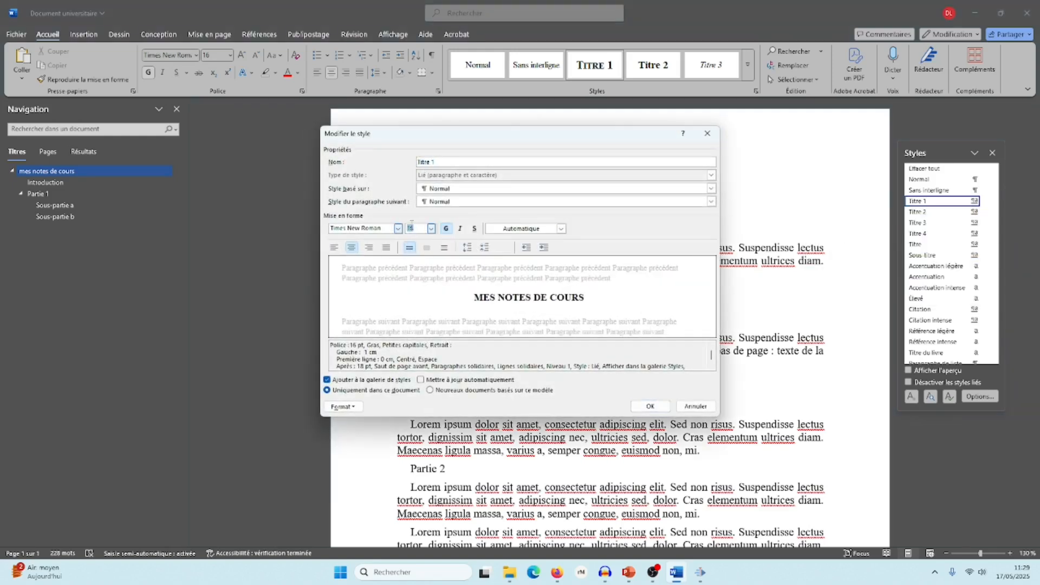
pyautogui.write('14')
pyautogui.click(558, 229)
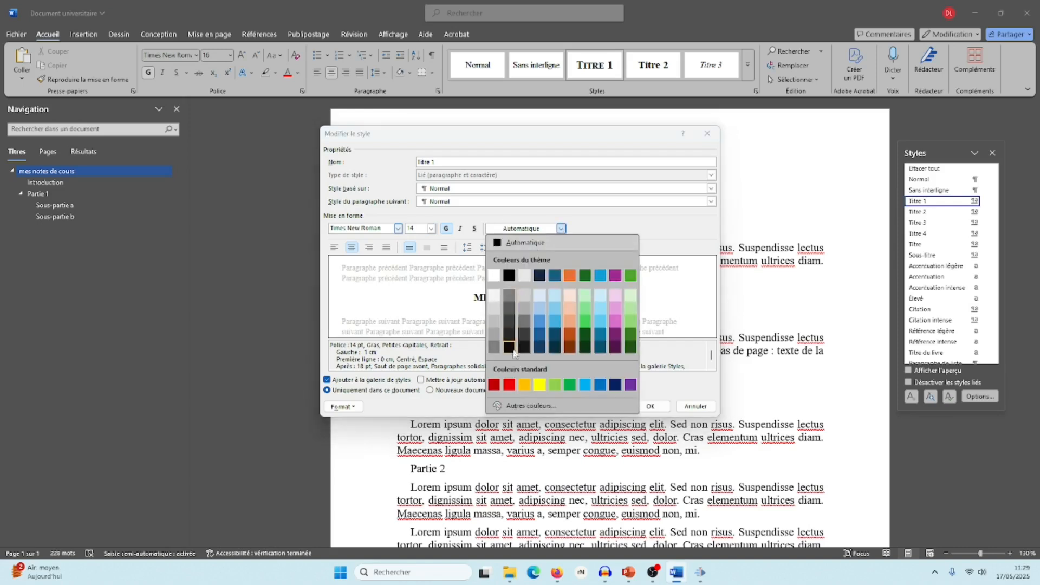
pyautogui.click(509, 385)
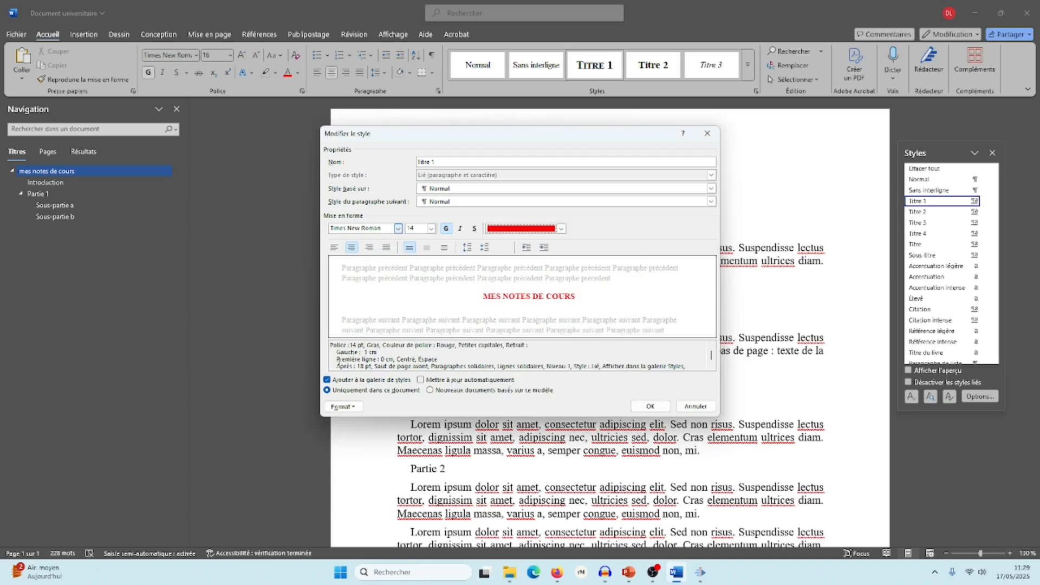
# Set the font style of Titre 1 to Italique in its detailed font settings
pyautogui.click(342, 407)
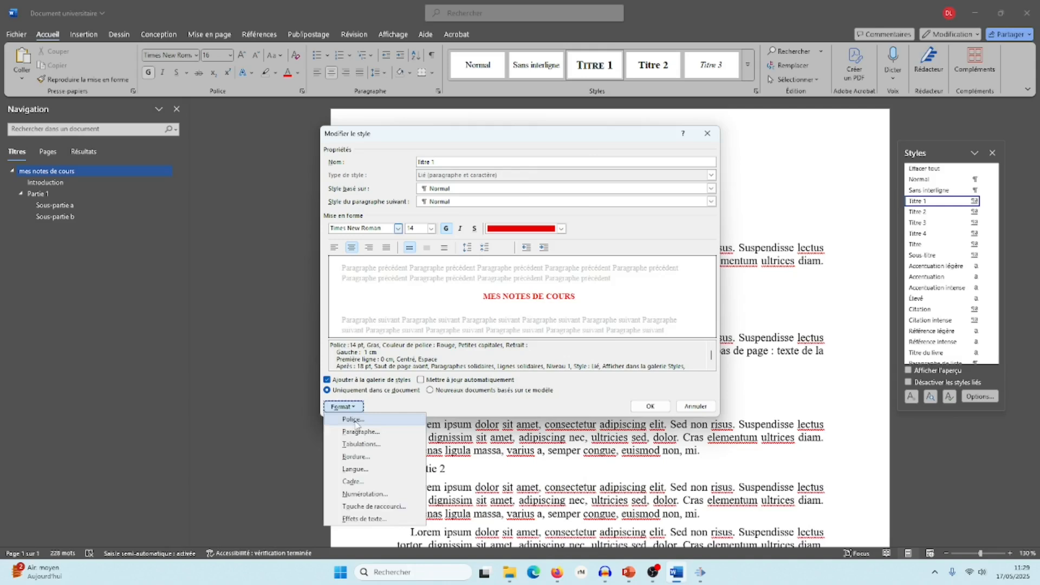
pyautogui.click(353, 420)
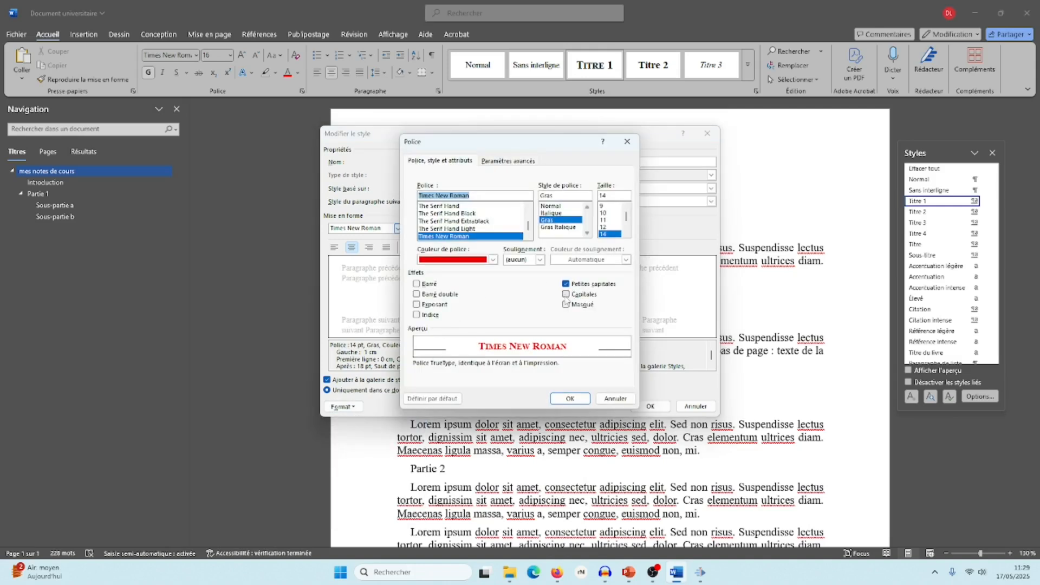
pyautogui.click(552, 213)
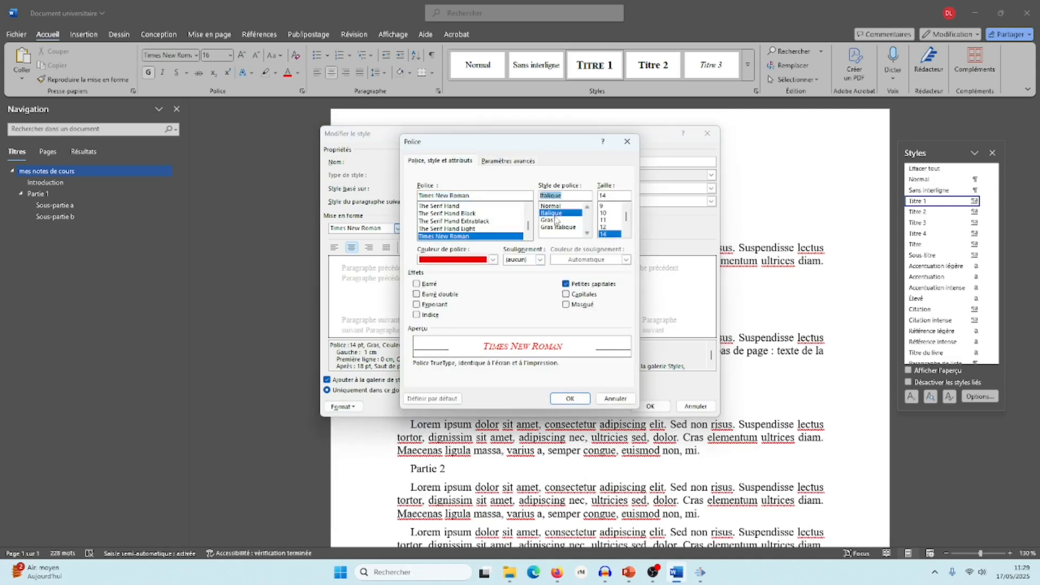
pyautogui.click(570, 399)
# Set the Titre 1 paragraph format to a 1,5 cm left indent with spacing of 12 pt before and 24 pt after
pyautogui.click(344, 407)
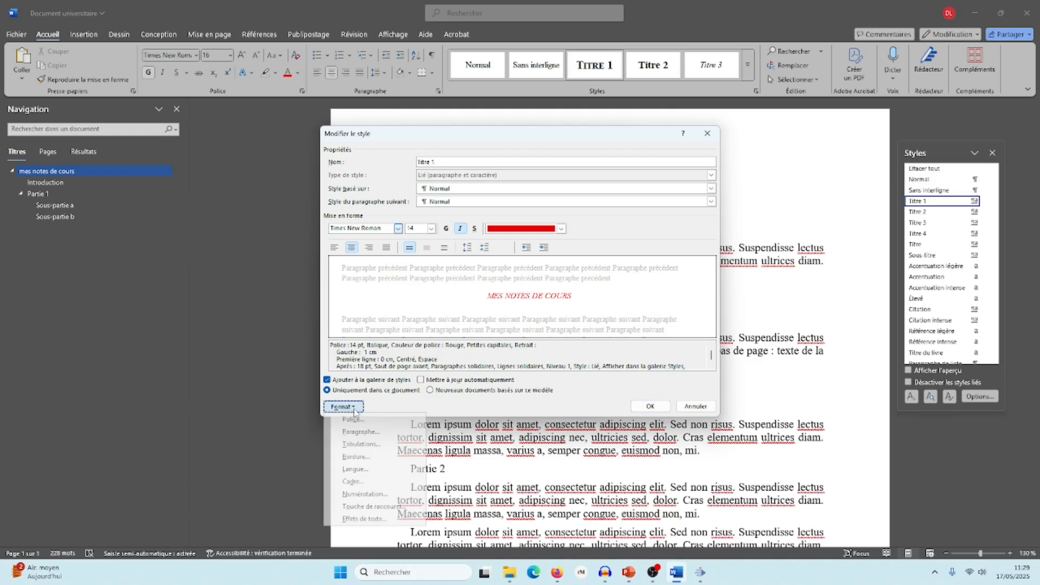
pyautogui.click(359, 433)
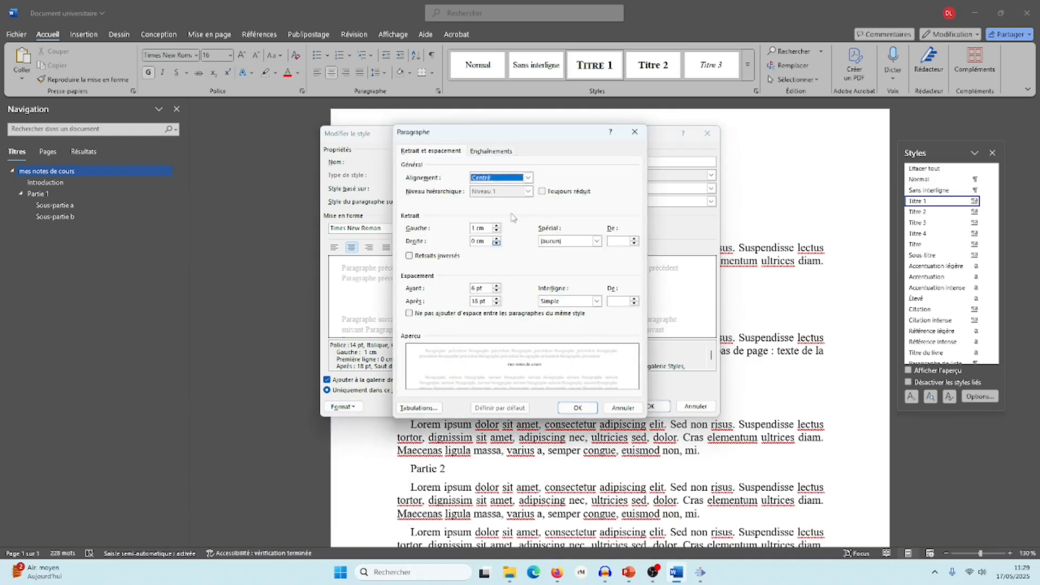
pyautogui.click(497, 226)
pyautogui.click(497, 226)
pyautogui.click(496, 227)
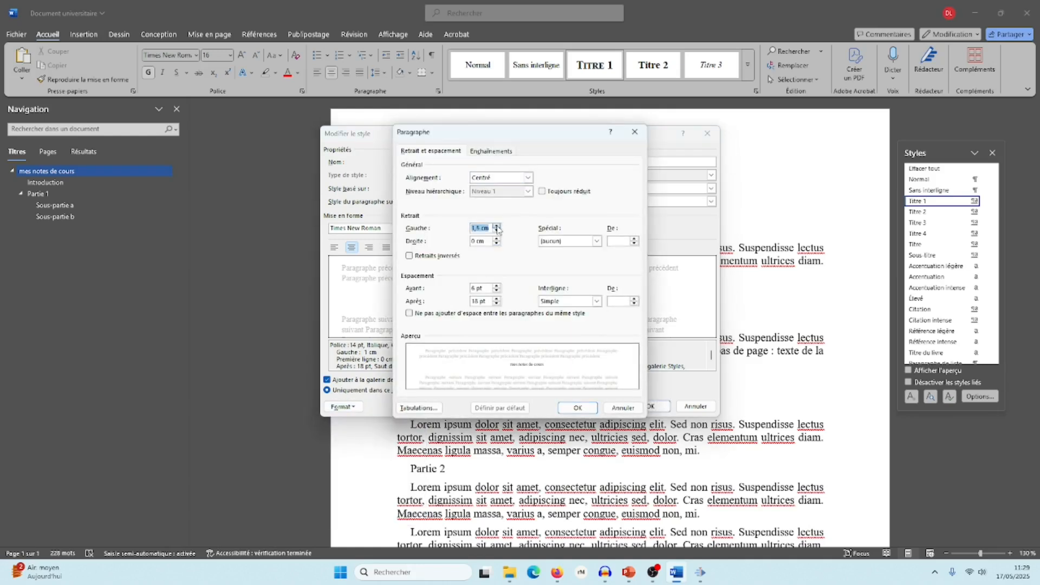
pyautogui.click(497, 299)
pyautogui.click(497, 286)
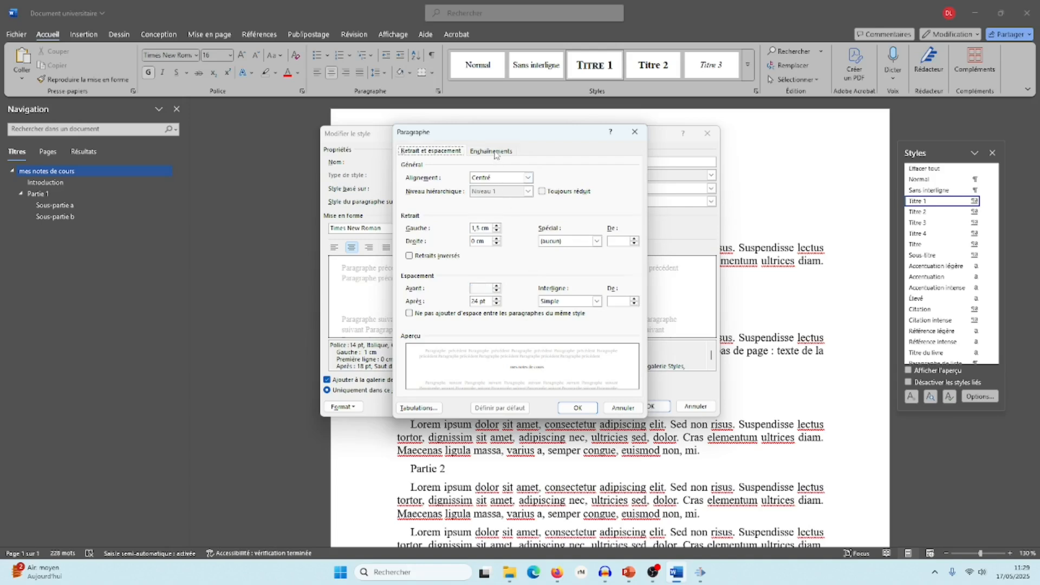
# Turn off "Saut de page avant" for the Titre 1 style and save the style changes
pyautogui.click(493, 152)
pyautogui.click(409, 208)
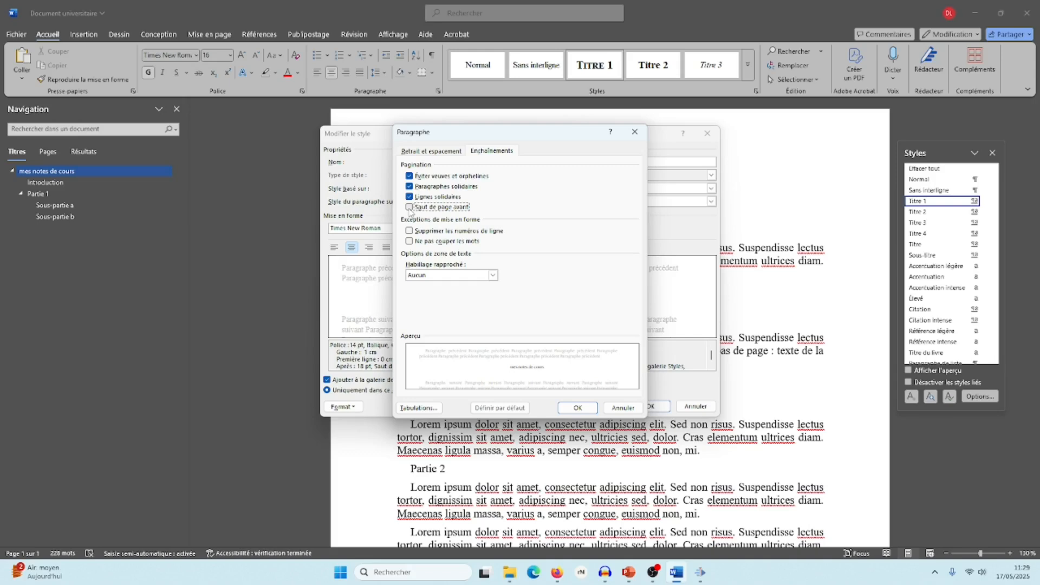
pyautogui.click(577, 407)
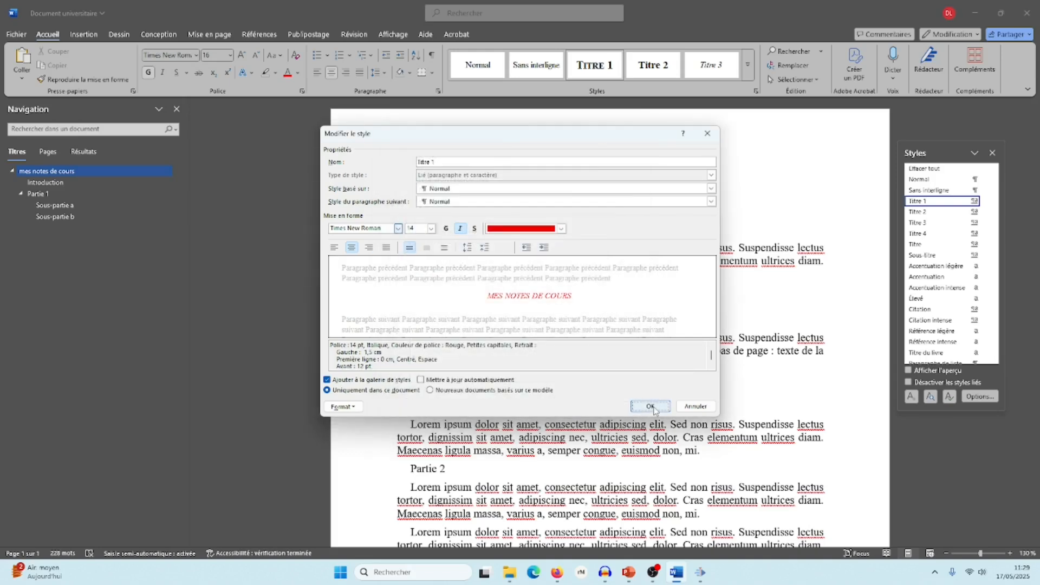
pyautogui.click(650, 406)
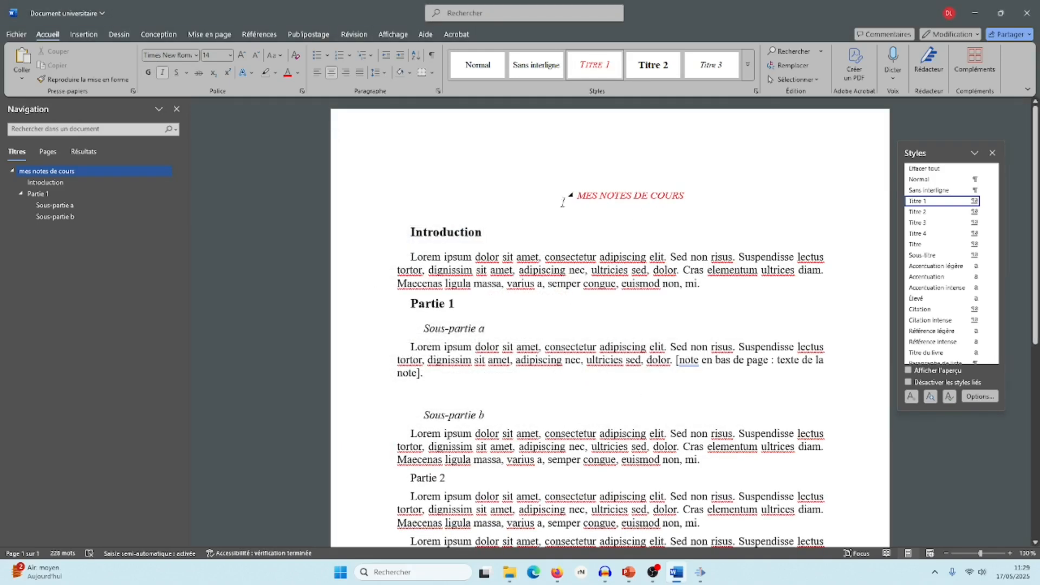
# Open the Titre 2 style used by the "Introduction" heading for modification
pyautogui.click(486, 233)
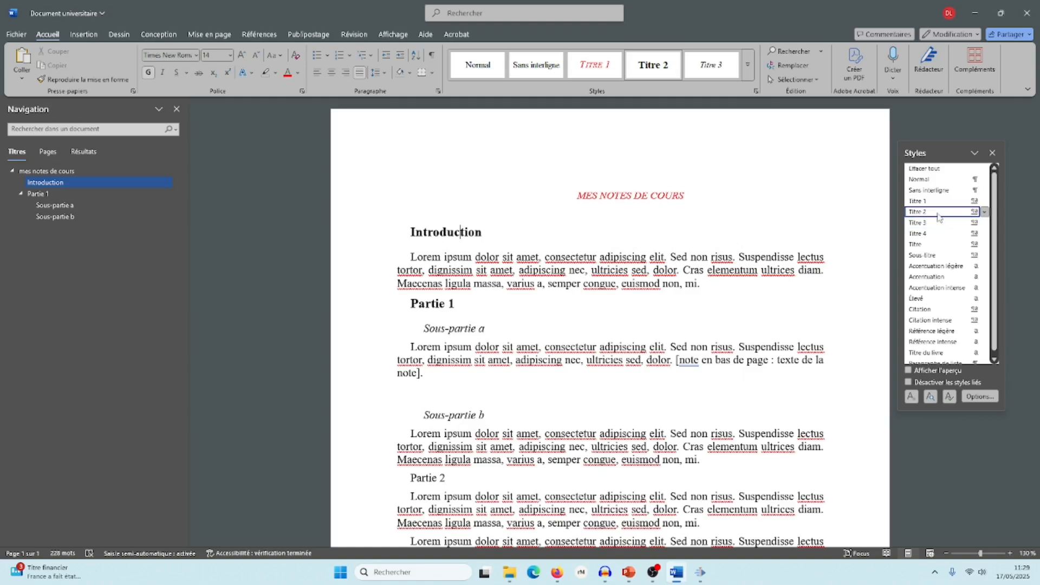
pyautogui.click(985, 212)
pyautogui.click(848, 240)
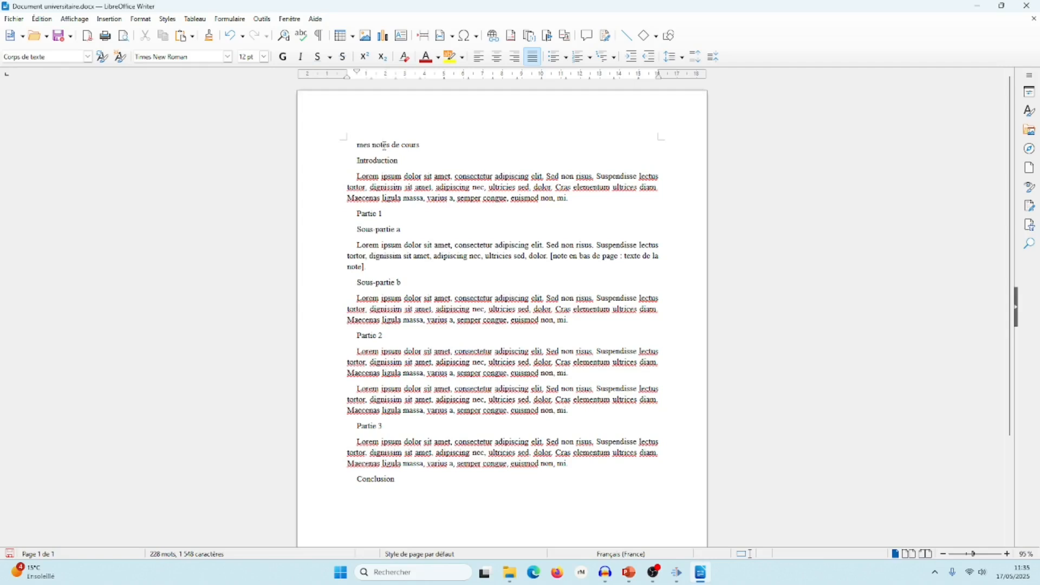
# In LibreOffice Writer, apply Titre 1 to "mes notes de cours" and Titre 2 to "Introduction" and "Partie 1"
pyautogui.click(167, 20)
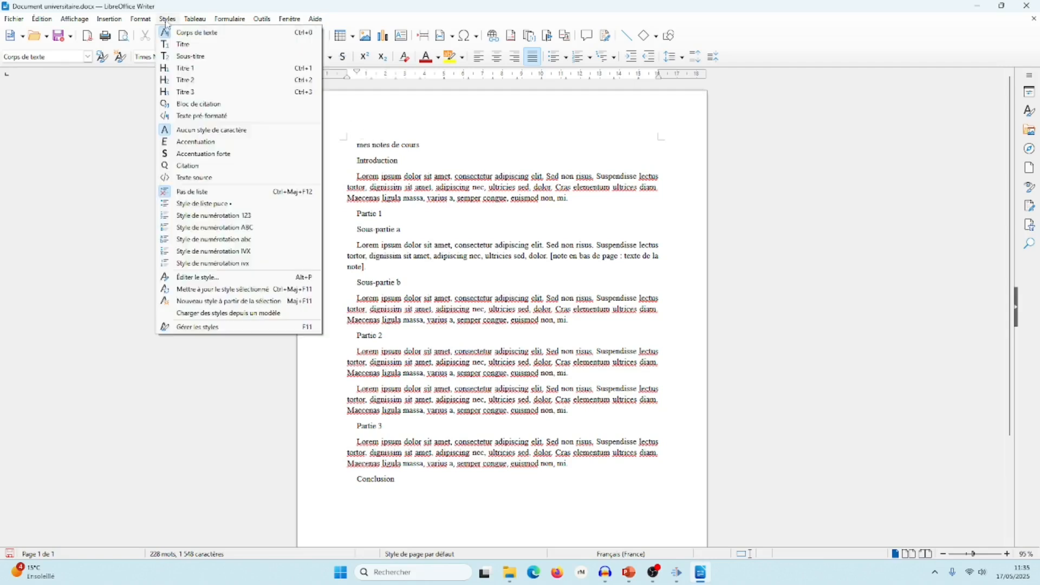
pyautogui.click(194, 69)
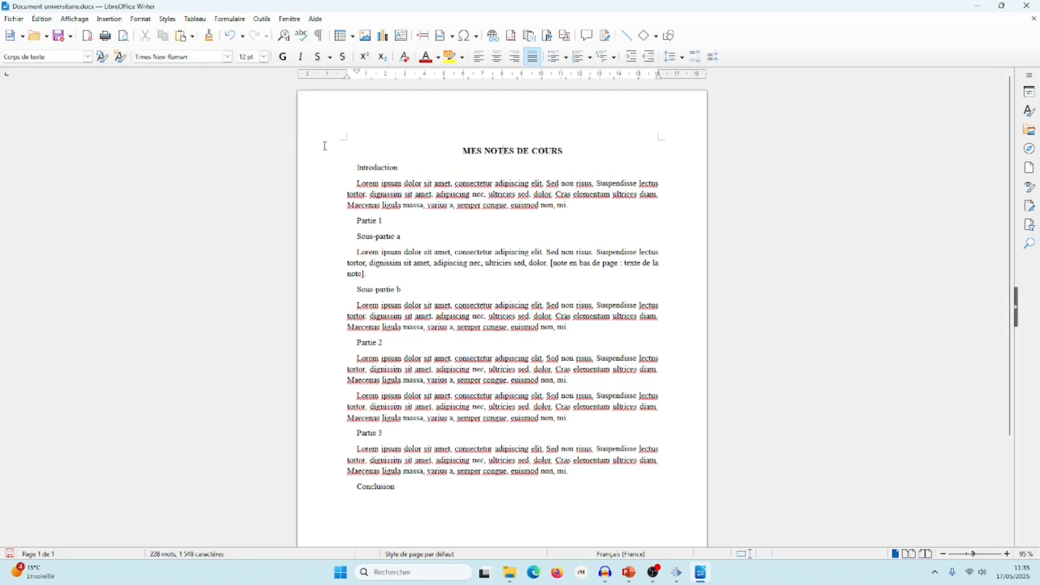
pyautogui.click(366, 168)
pyautogui.click(166, 20)
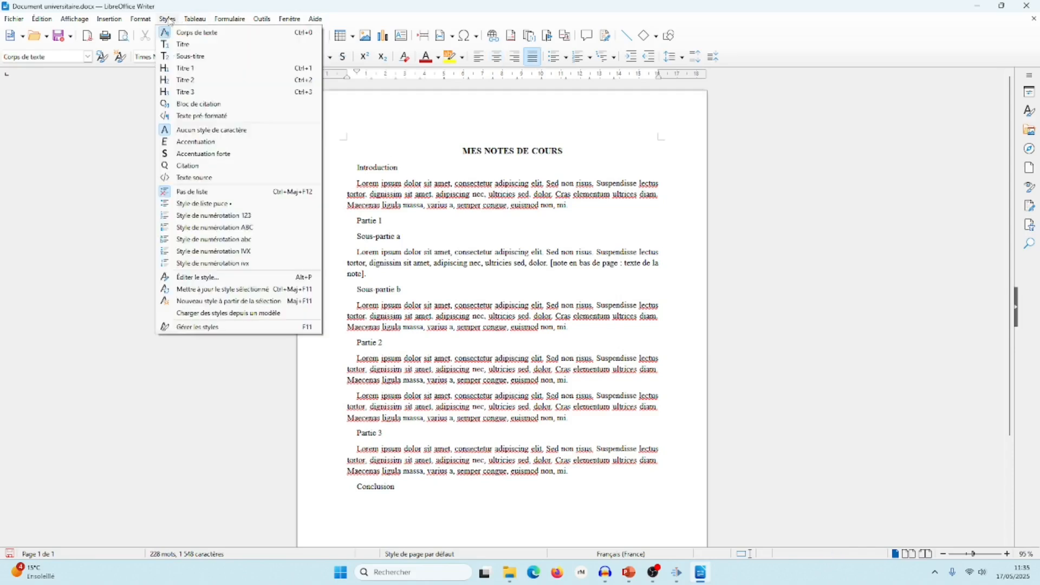
pyautogui.click(196, 82)
pyautogui.click(169, 19)
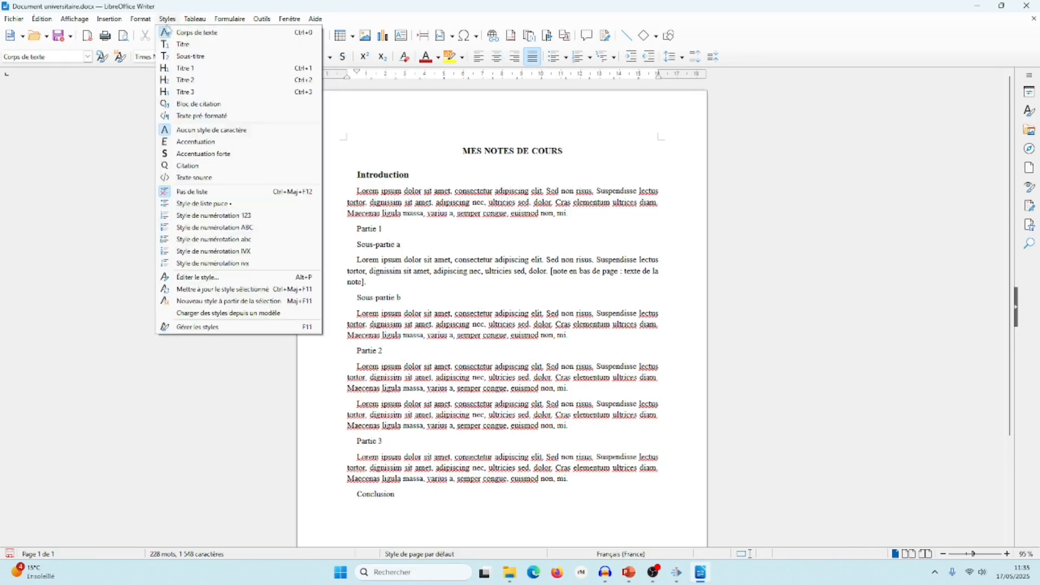
pyautogui.click(186, 81)
# Apply the Titre 3 style to "Sous-partie a" and "Sous-partie b" in the Writer document
pyautogui.click(374, 244)
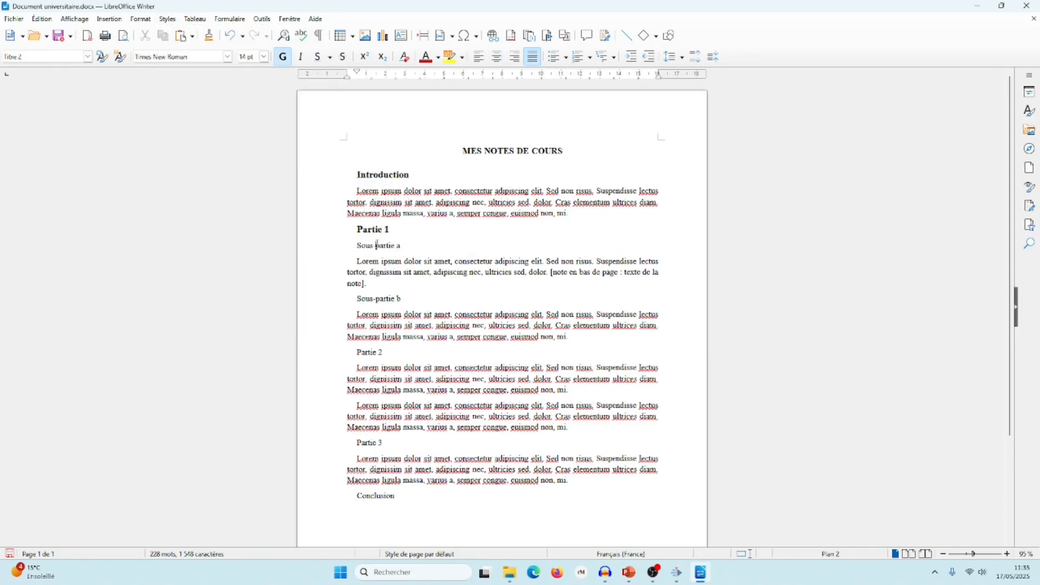
pyautogui.click(167, 19)
pyautogui.click(187, 92)
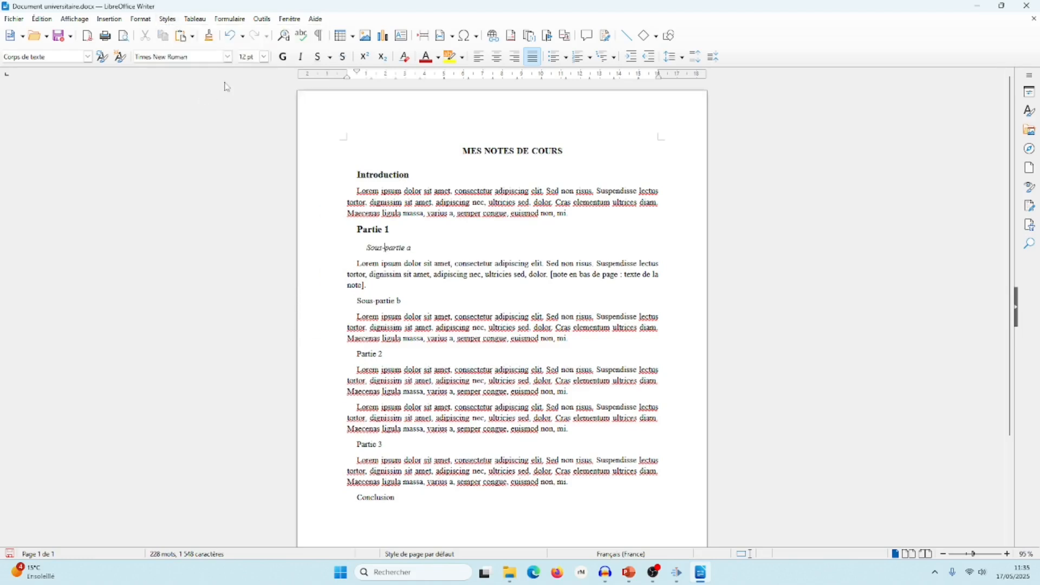
pyautogui.click(394, 301)
pyautogui.click(168, 19)
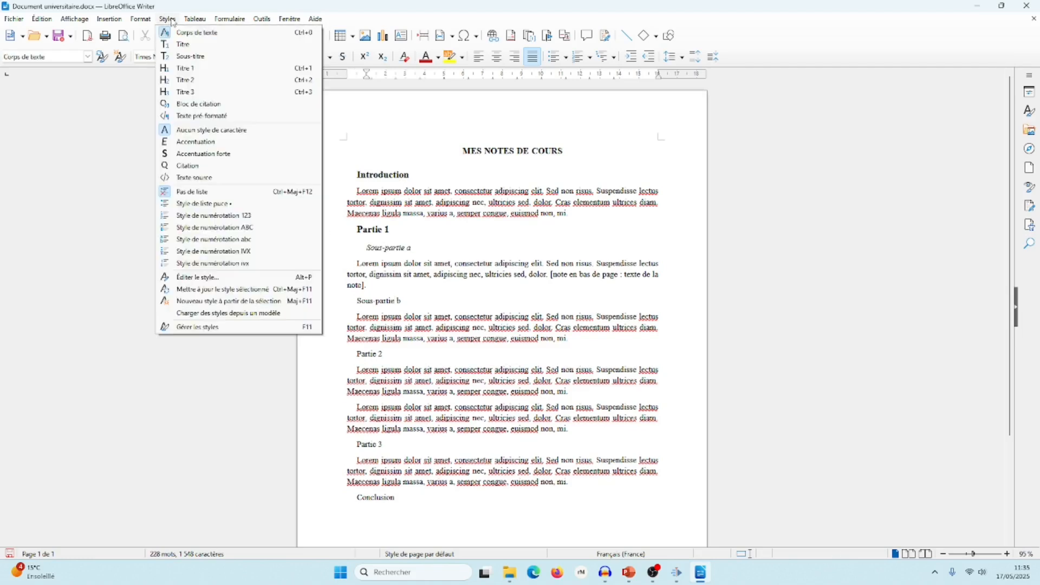
pyautogui.click(204, 92)
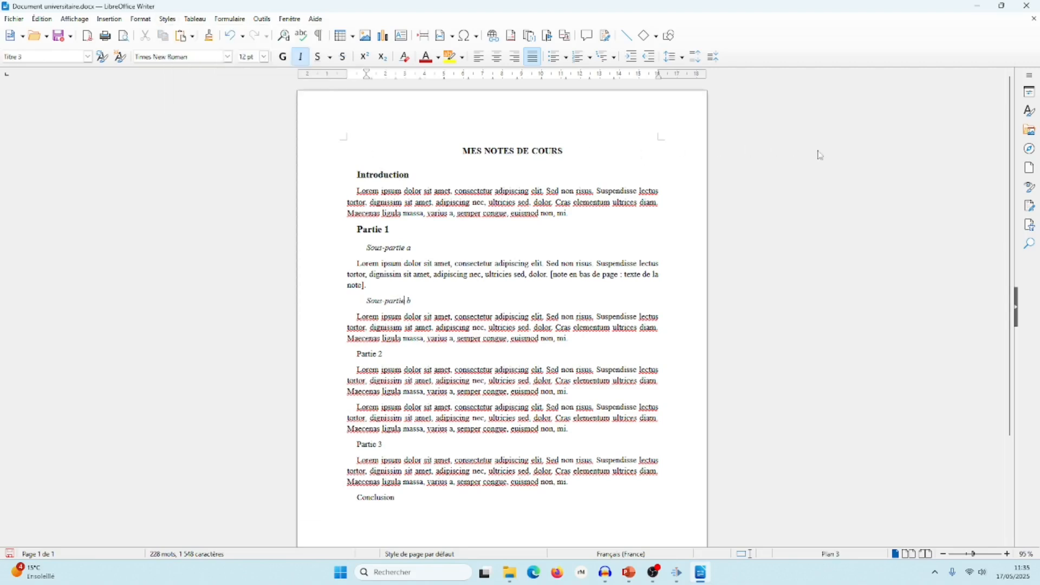
# Display the Writer document's heading outline in the Navigator
pyautogui.click(1029, 151)
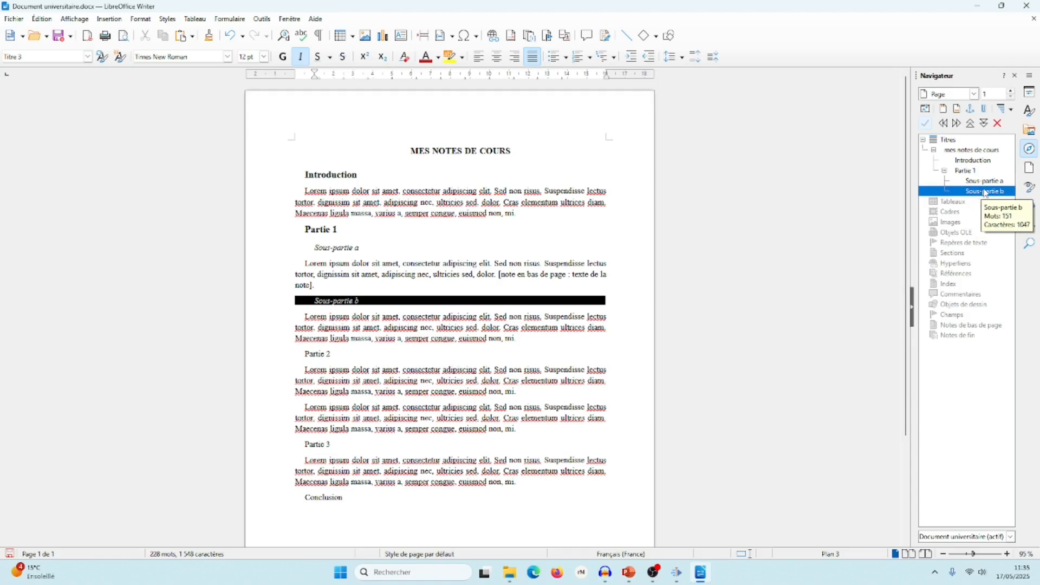
# Move the "Sous-partie b" chapter above "Sous-partie a" in the Navigator outline and return it to its original place
pyautogui.click(971, 124)
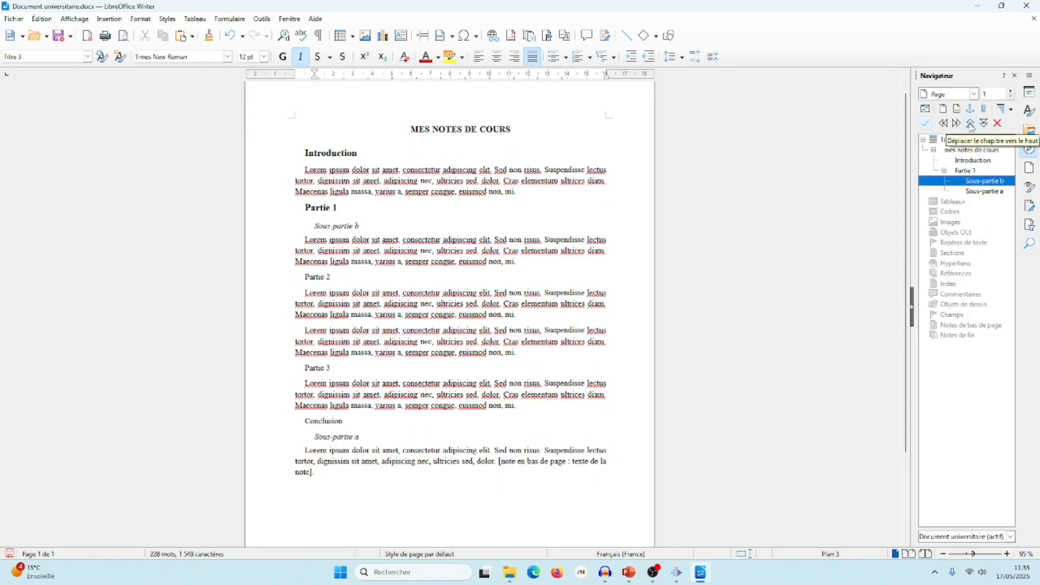
pyautogui.click(985, 123)
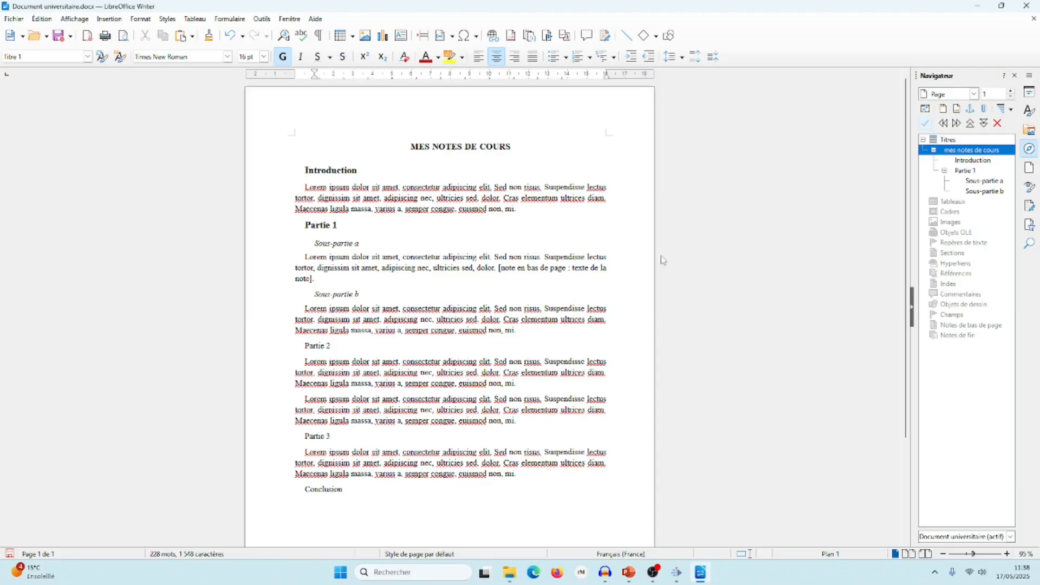
# Open the Titre 1 paragraph style of "mes notes de cours" for editing and set its font size to 14 pt
pyautogui.click(168, 19)
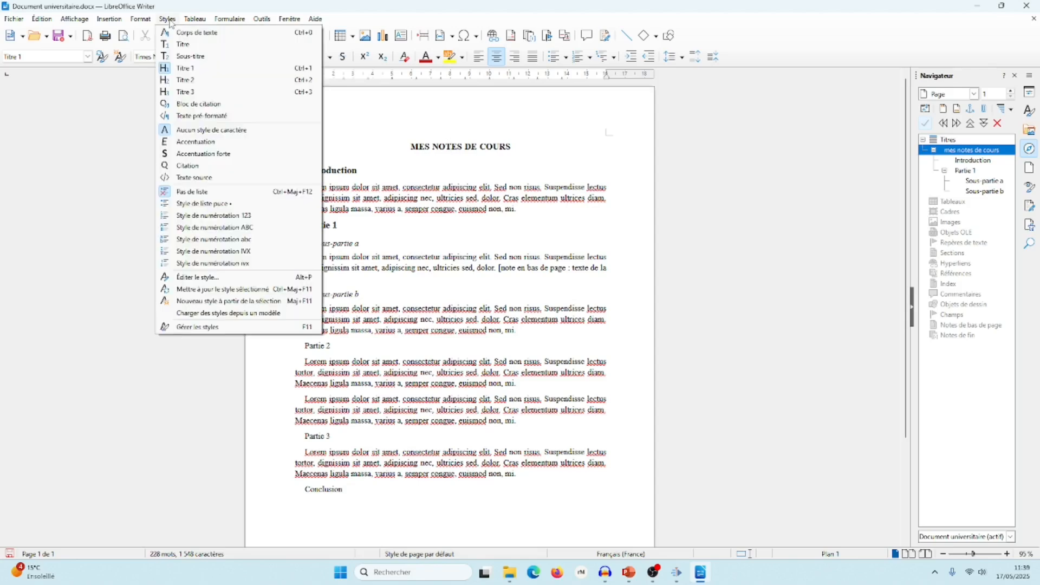
pyautogui.click(240, 279)
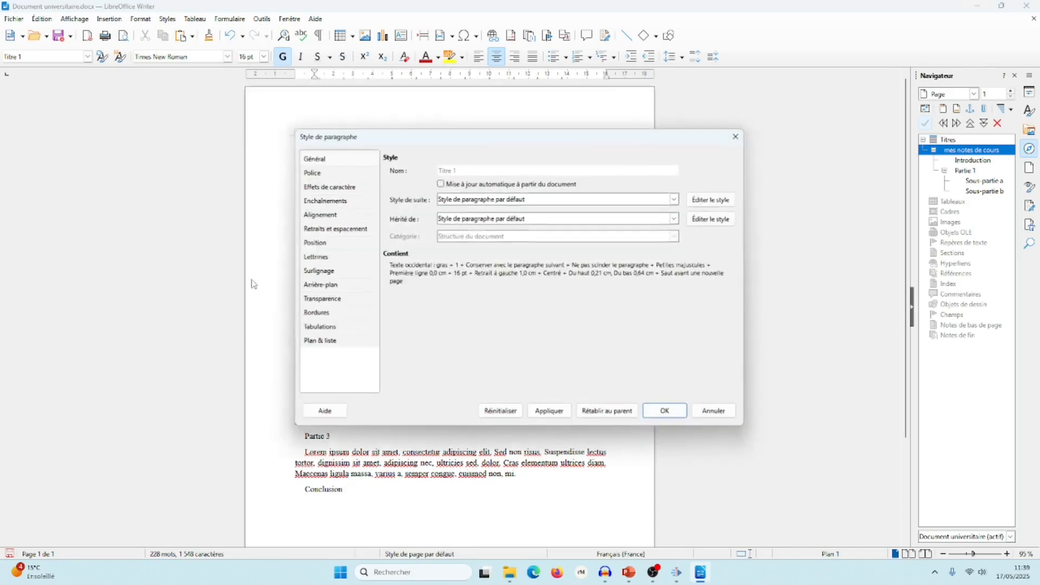
pyautogui.moveTo(449, 140); pyautogui.dragTo(525, 152)
pyautogui.moveTo(635, 152); pyautogui.dragTo(640, 149)
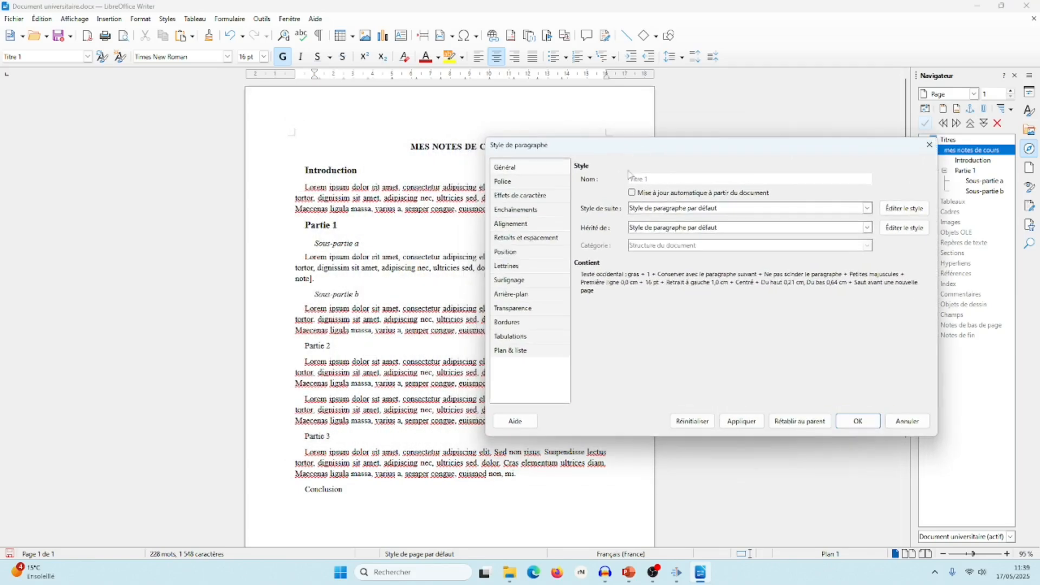
pyautogui.click(517, 183)
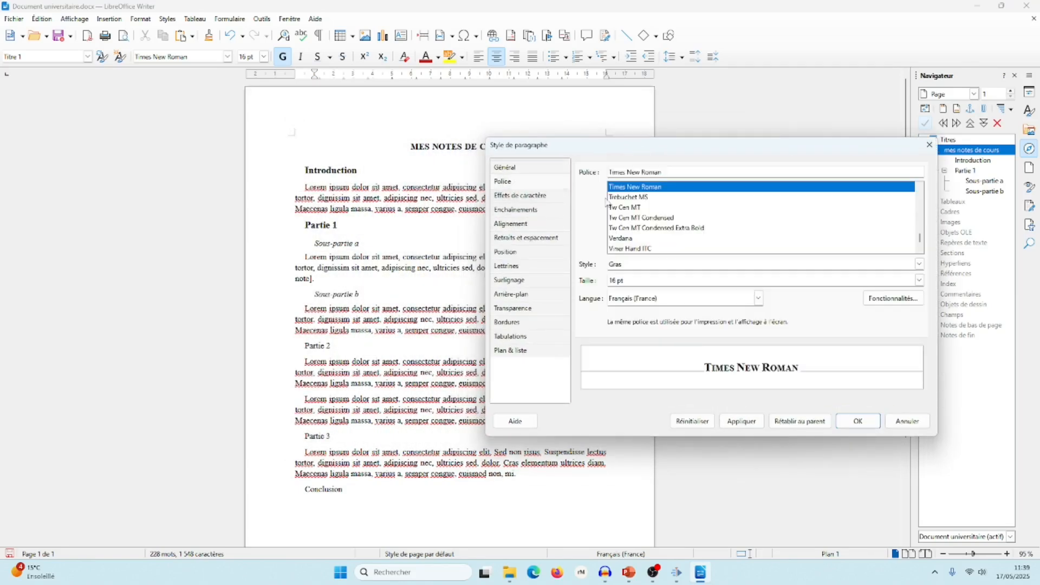
pyautogui.click(616, 281)
pyautogui.press('BackSpace')
pyautogui.write('4')
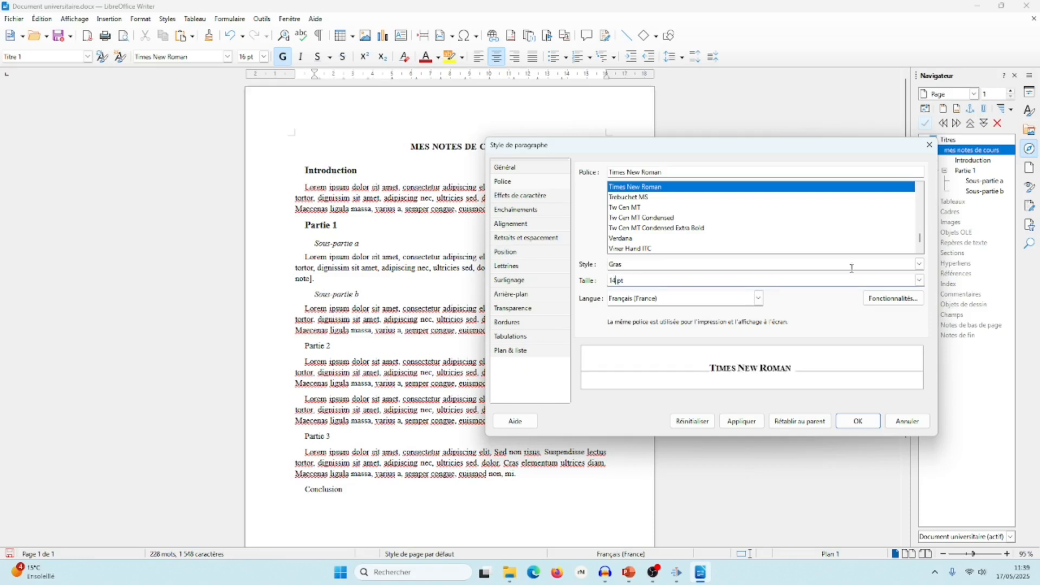
# Set the Titre 1 style's font colour to Rouge and check the available letter case options
pyautogui.click(524, 196)
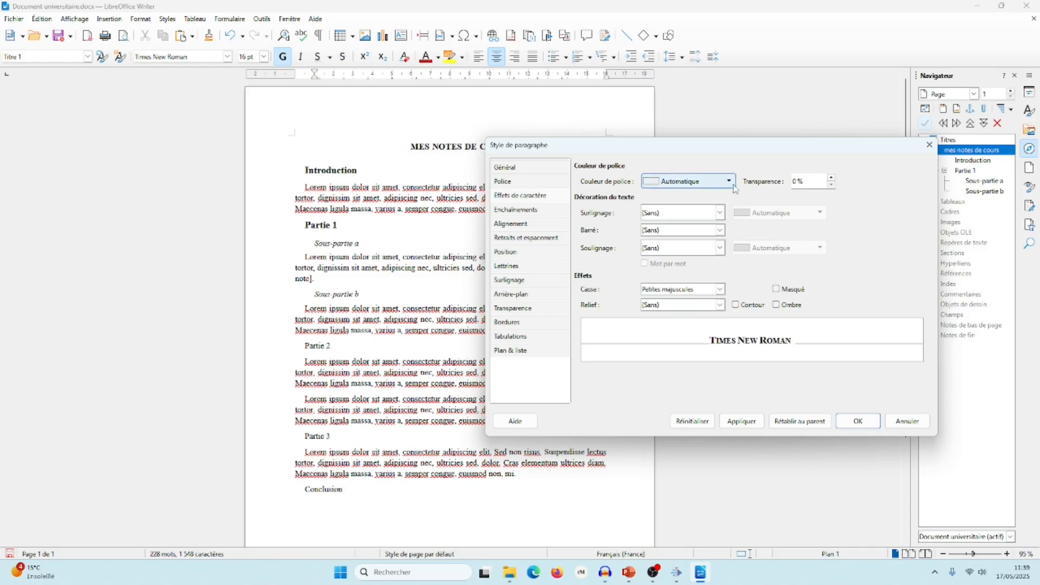
pyautogui.click(704, 181)
pyautogui.click(688, 245)
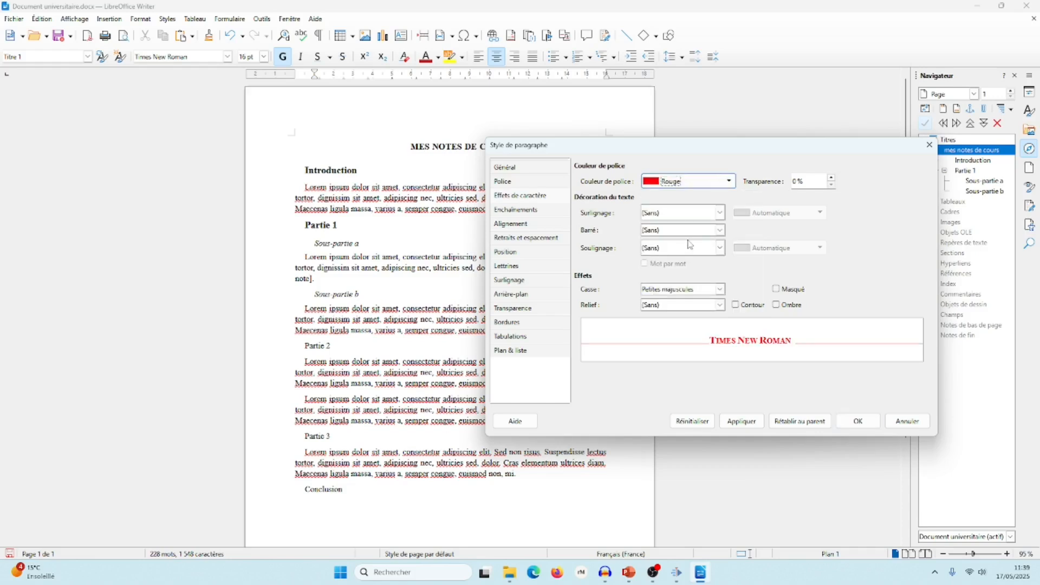
pyautogui.click(720, 291)
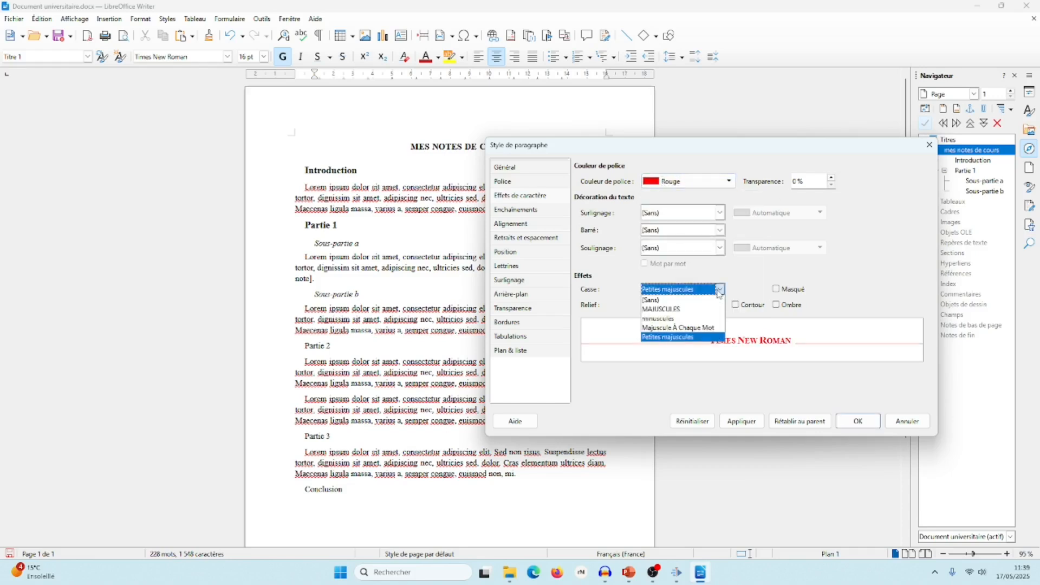
pyautogui.click(719, 290)
# Check the Titre 1 style's text flow options, try left alignment and set the alignment back to centred
pyautogui.click(519, 211)
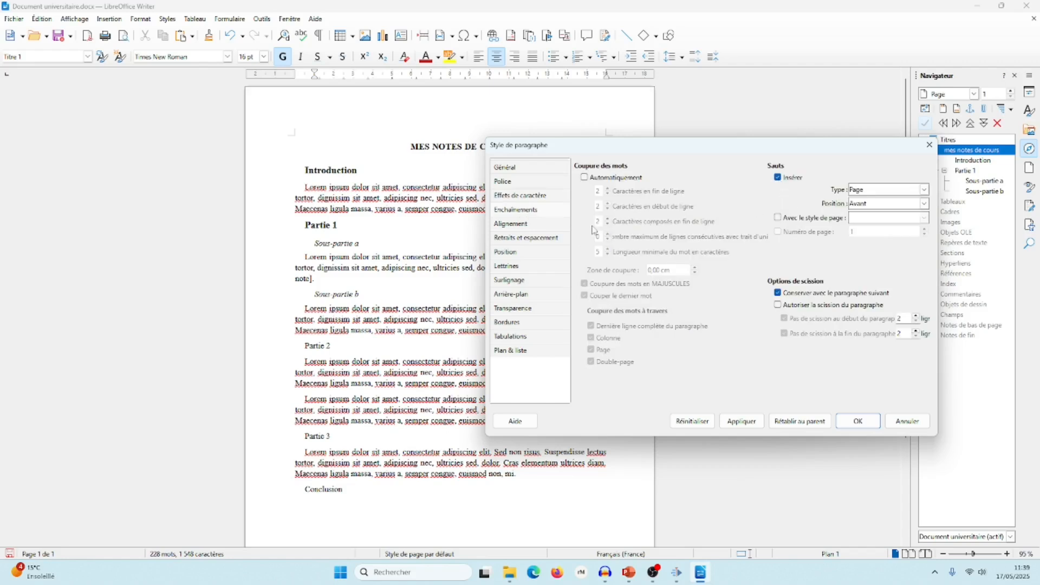
pyautogui.click(530, 224)
pyautogui.click(585, 178)
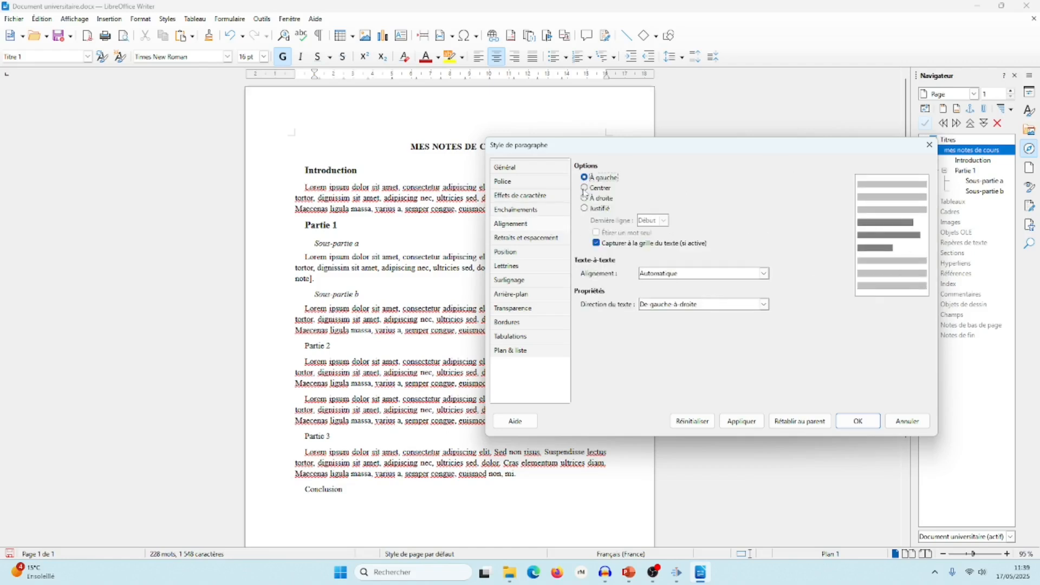
pyautogui.click(585, 189)
# Set the Titre 1 style's indent before text to 1,50 cm and spacing above the paragraph to 0,50 cm, and apply the style changes
pyautogui.click(528, 239)
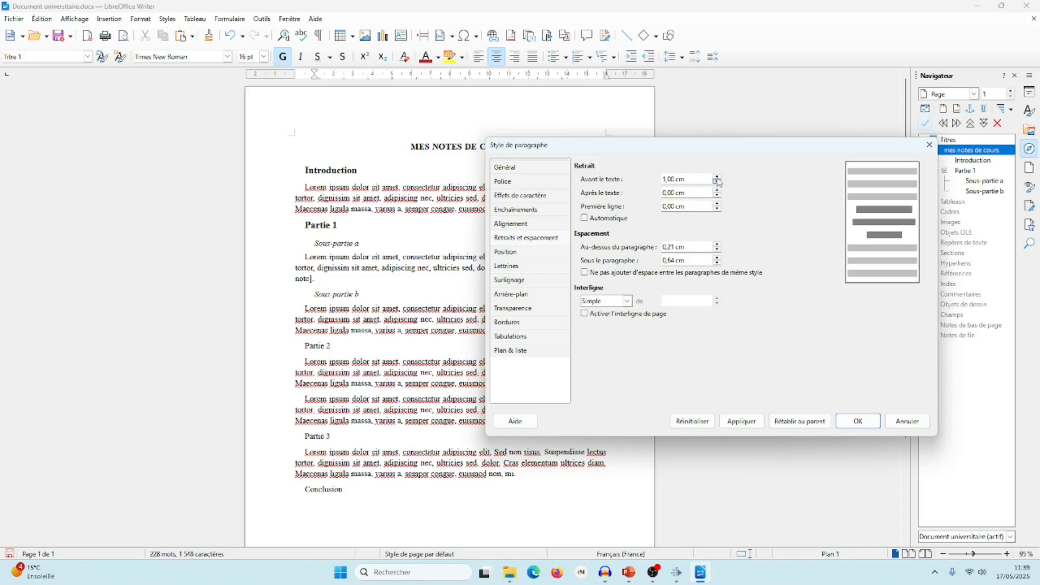
pyautogui.click(717, 178)
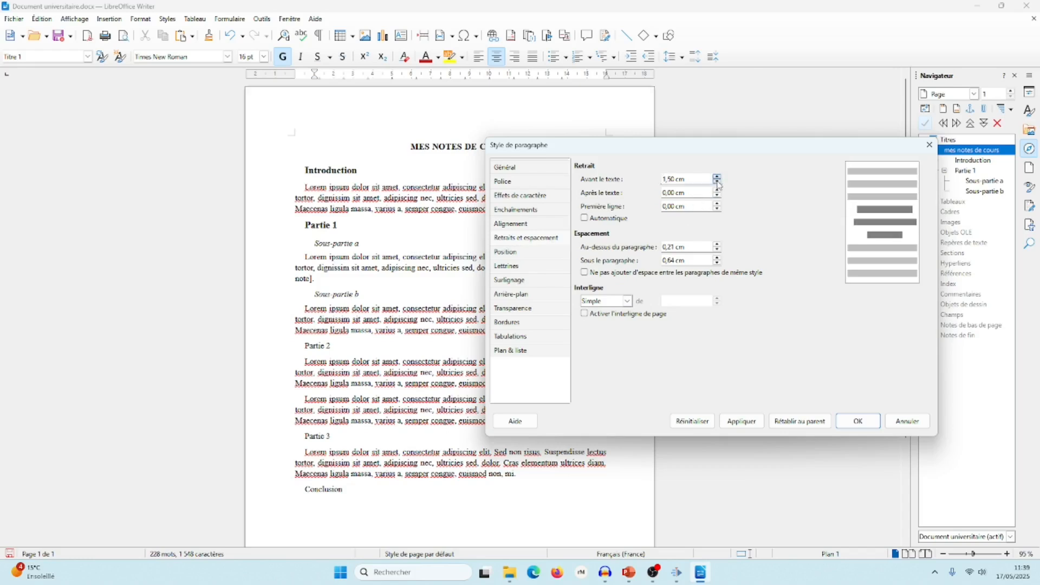
pyautogui.click(718, 245)
pyautogui.click(718, 244)
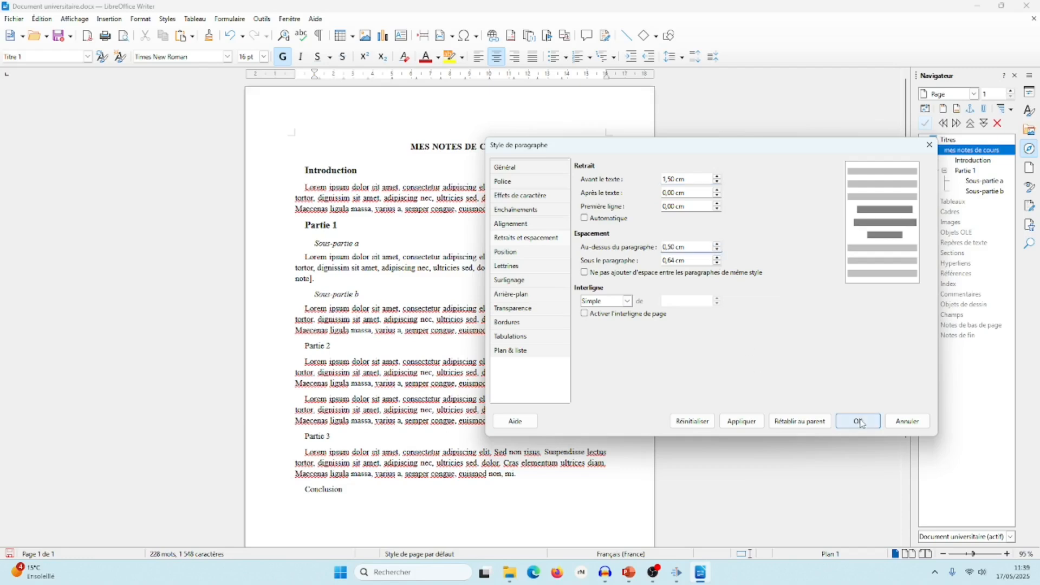
pyautogui.click(748, 425)
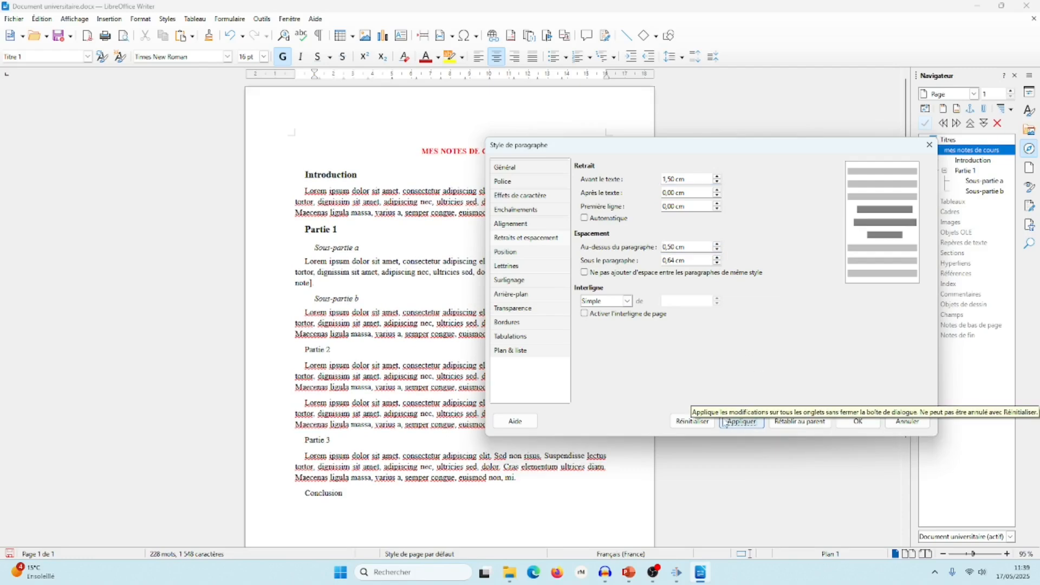
pyautogui.click(853, 423)
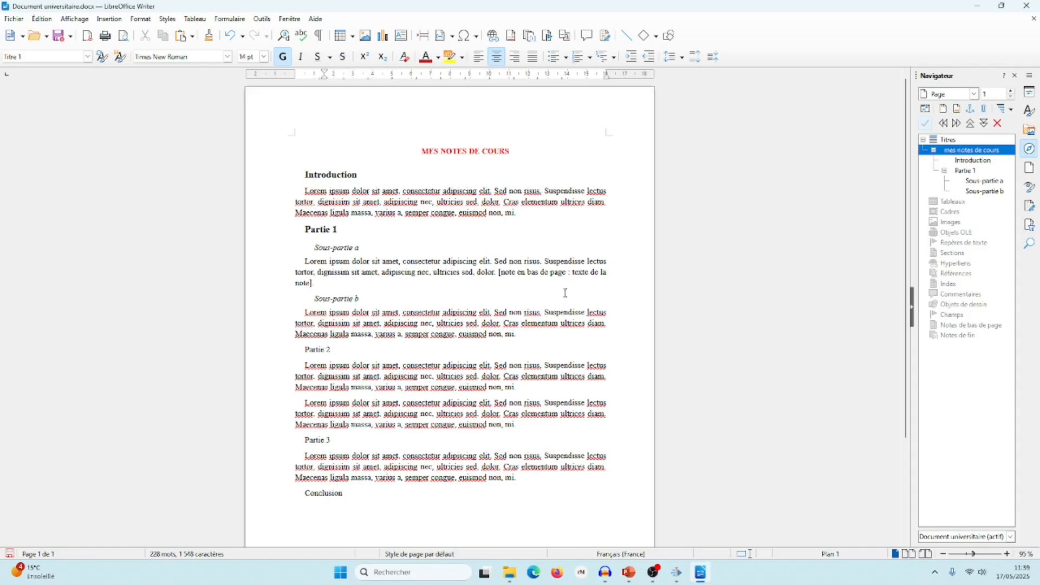